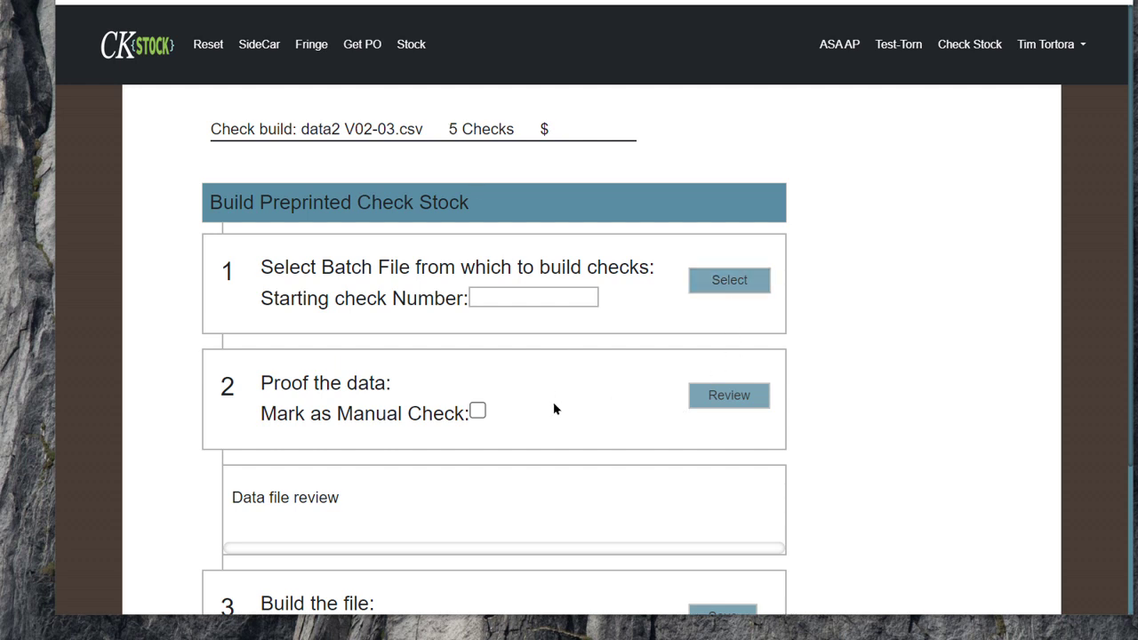
Step: Show the data2 V02-03.csv batch in the review grid and scan checks 123466–123470
click(730, 397)
scroll(794, 497, down, 3)
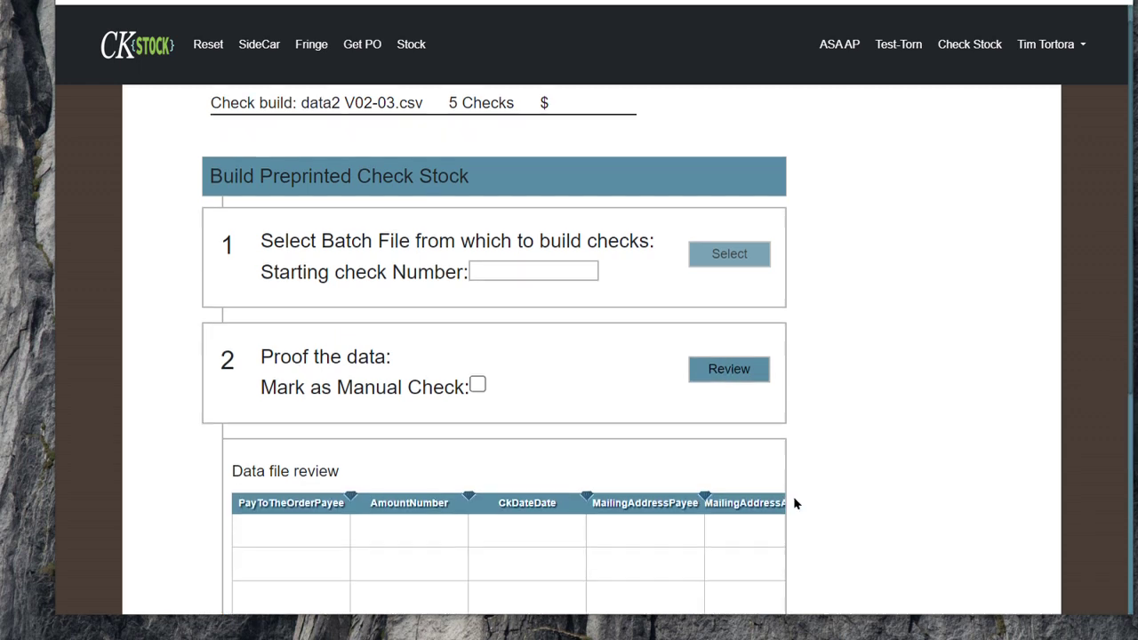
drag(267, 452, 211, 444)
scroll(210, 439, up, 3)
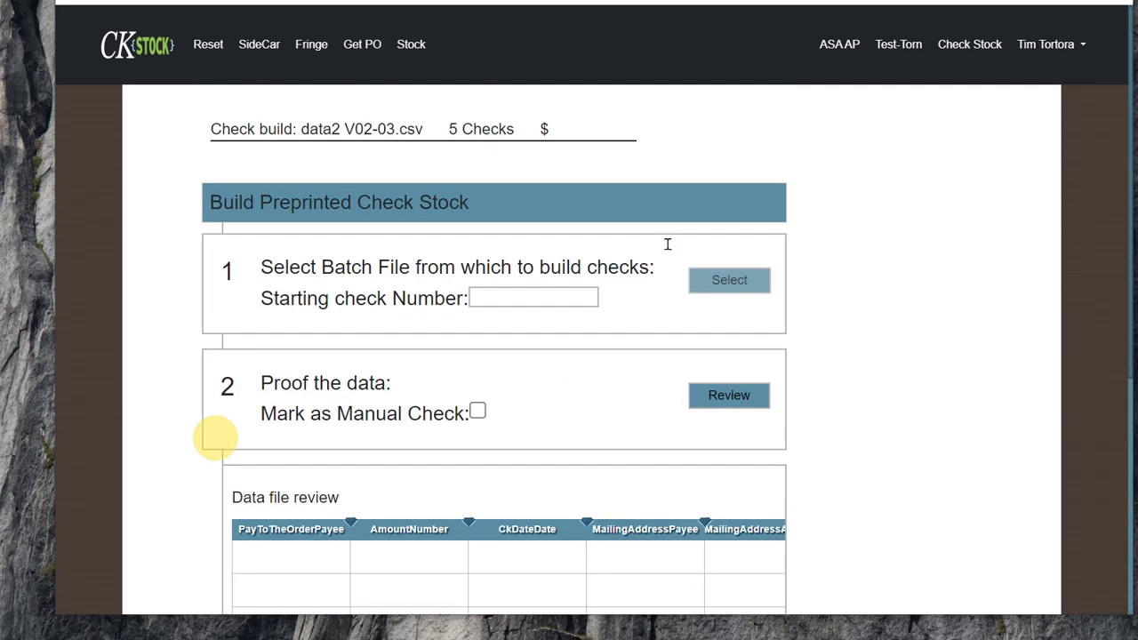
Step: Cancel the file chooser and use Finish to reset the check builder
click(726, 283)
click(638, 283)
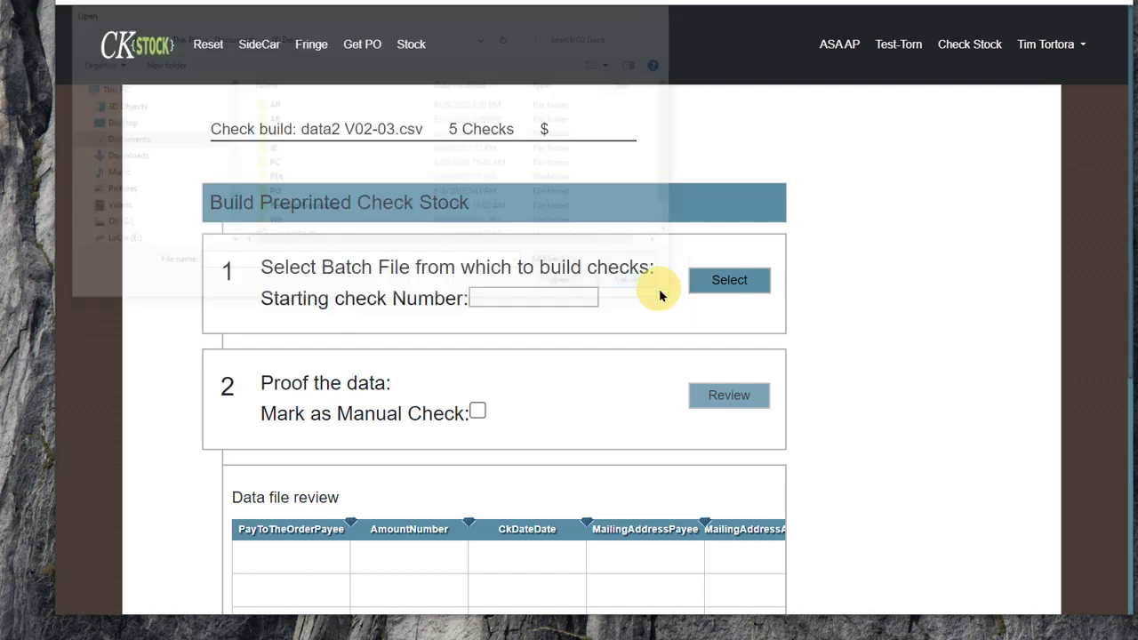
scroll(838, 275, down, 5)
click(721, 530)
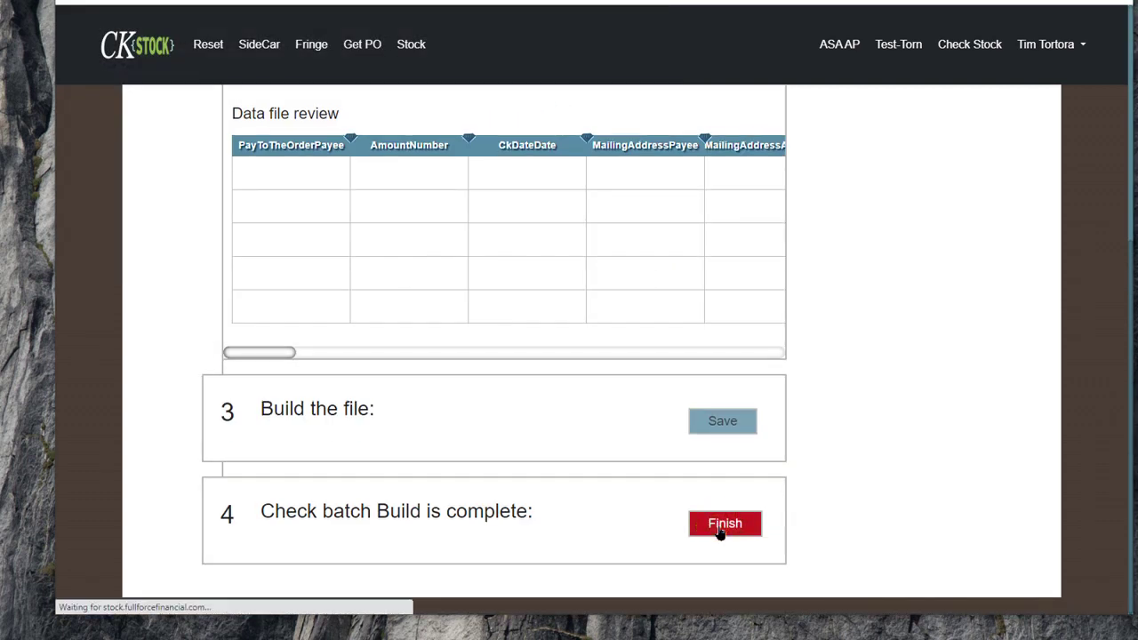
Step: Reload the data2 V02-03.csv batch file into the builder
scroll(843, 436, up, 3)
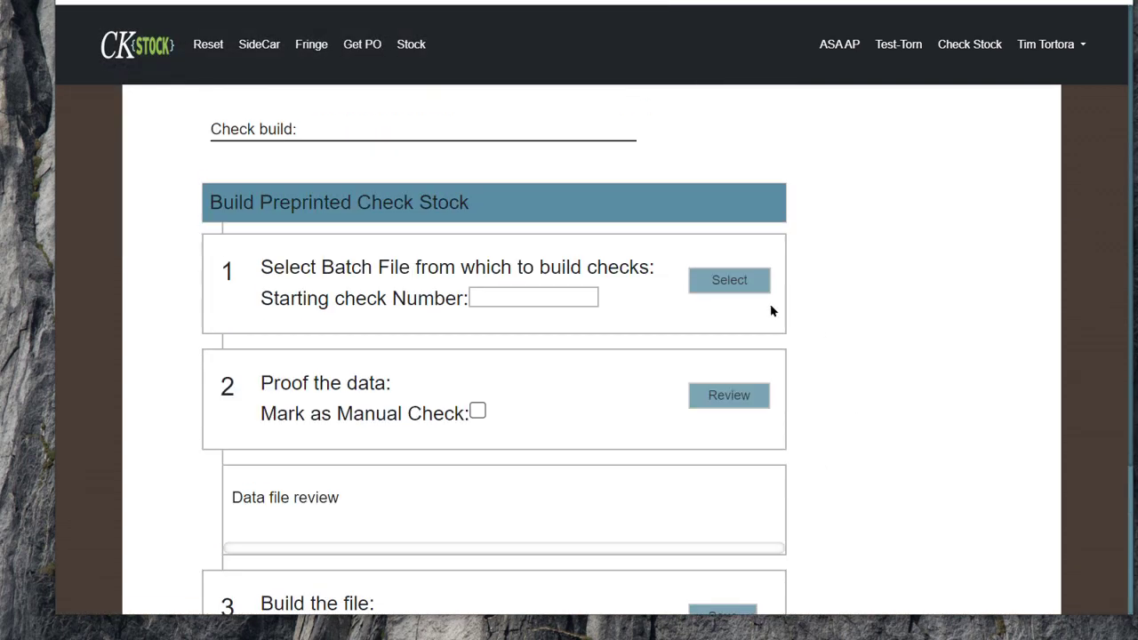
click(734, 291)
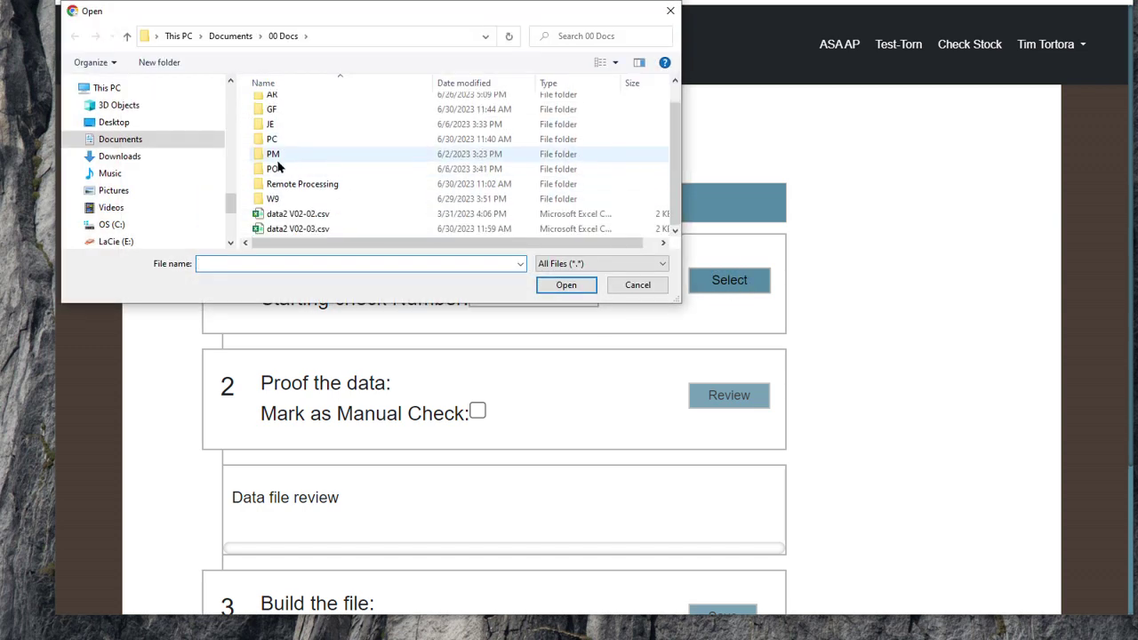
double_click(273, 228)
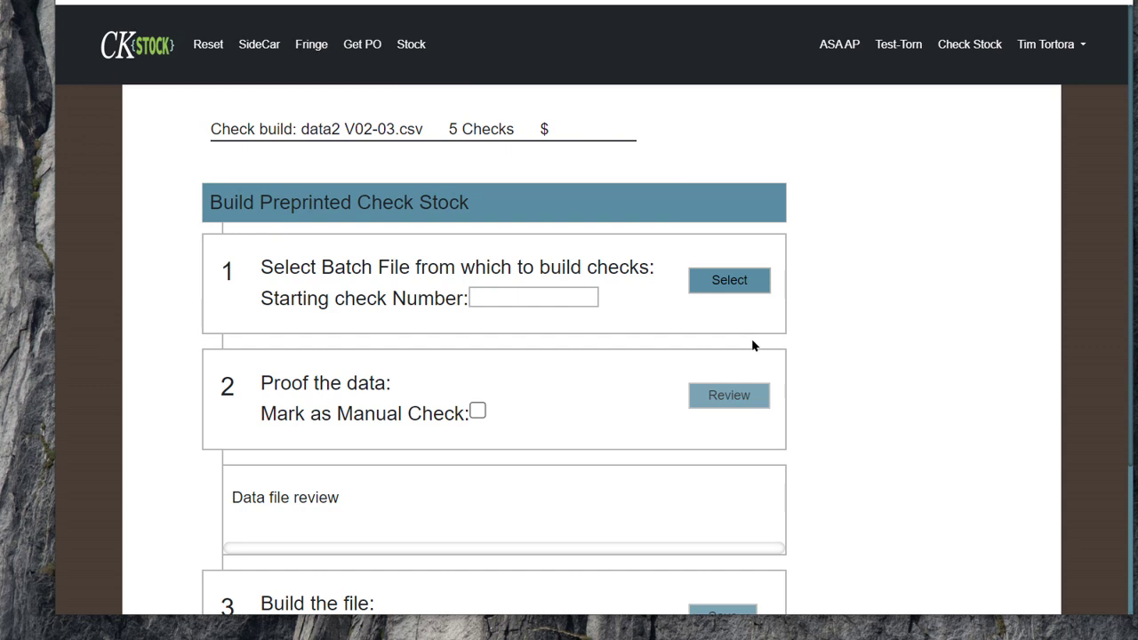
Step: Review the reloaded batch and confirm the CkNum column reads 123466 to 123470
click(724, 400)
scroll(425, 393, down, 4)
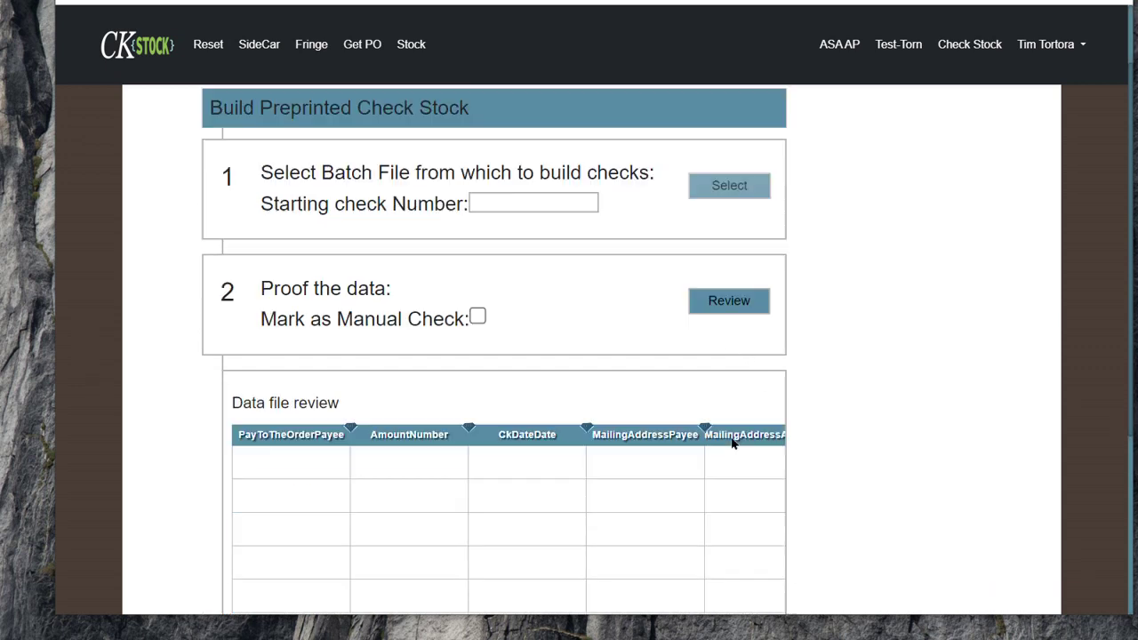
drag(253, 355, 458, 354)
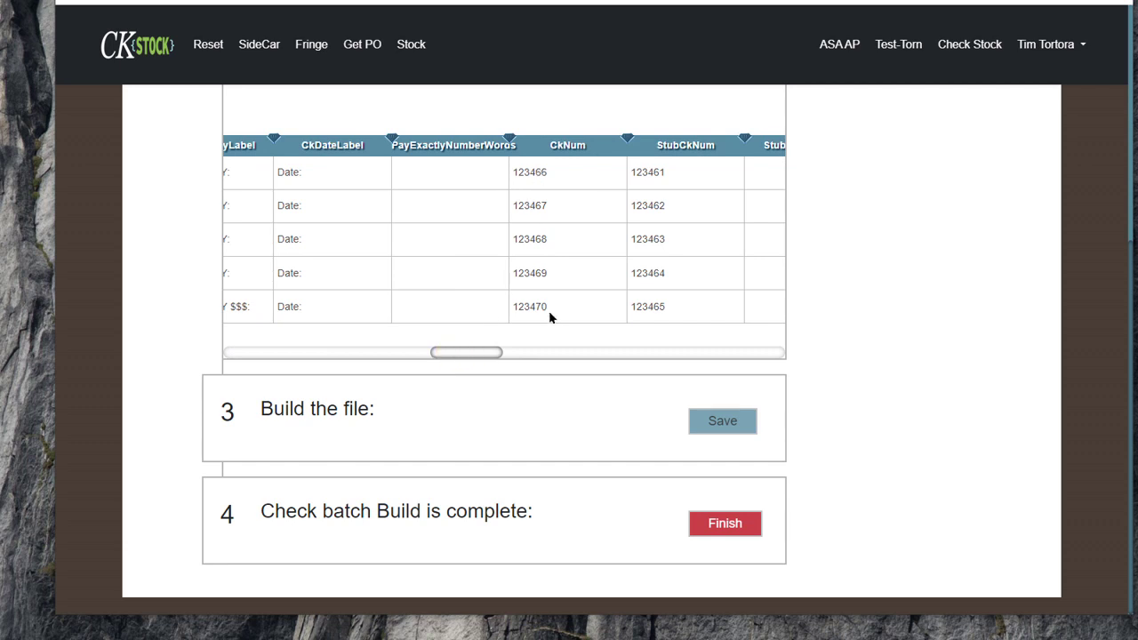
drag(465, 353, 187, 350)
Step: Build the checks and bring up the Save As dialog for the PDF
scroll(975, 296, up, 4)
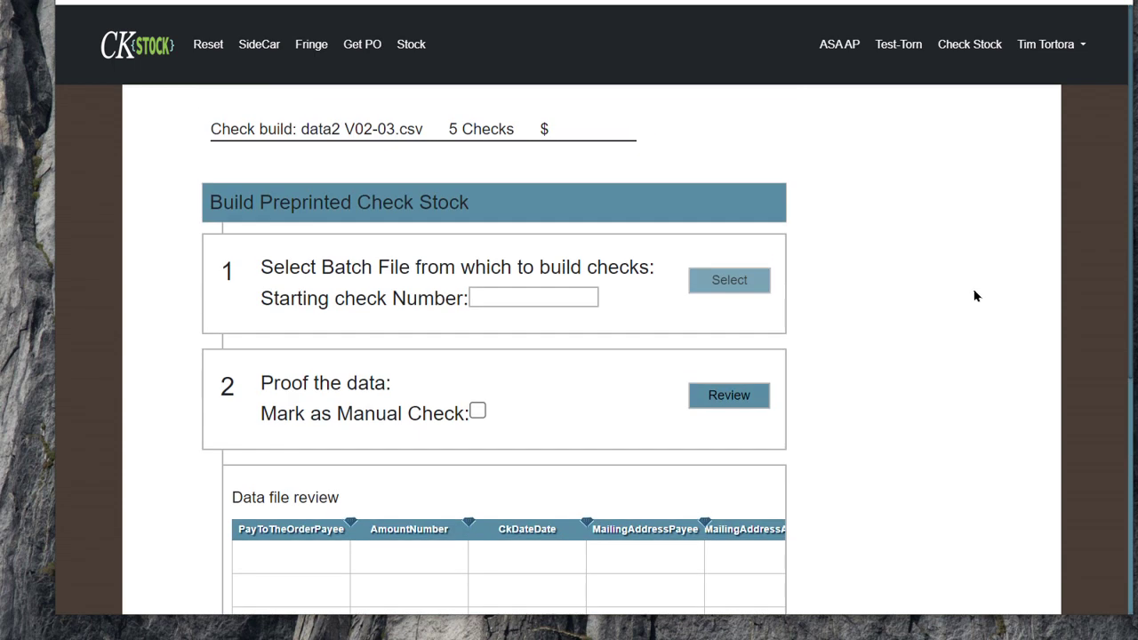
scroll(975, 296, down, 4)
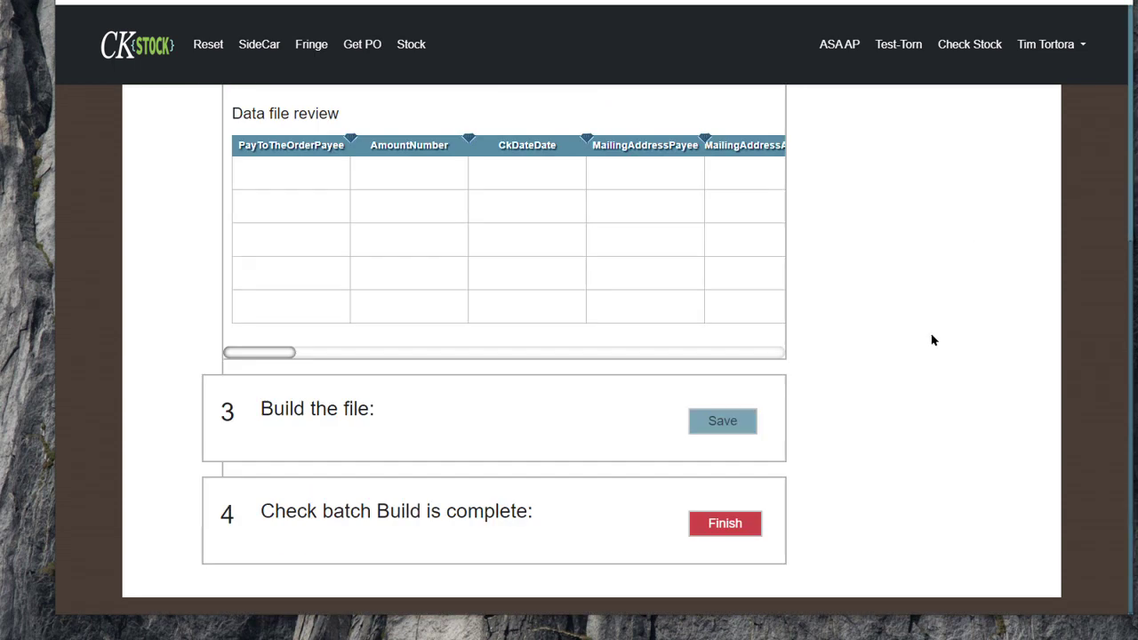
click(716, 423)
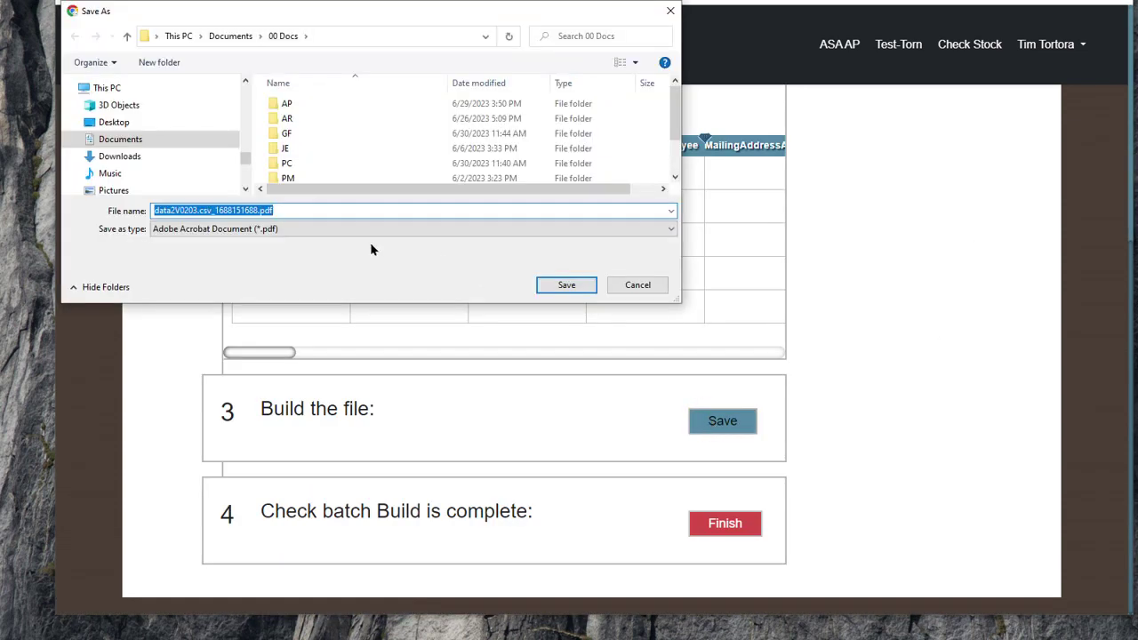
Step: Rework the suggested name: replace .csv with '-56Ck', add 'to 70', remove the timestamp digits
key(Home)
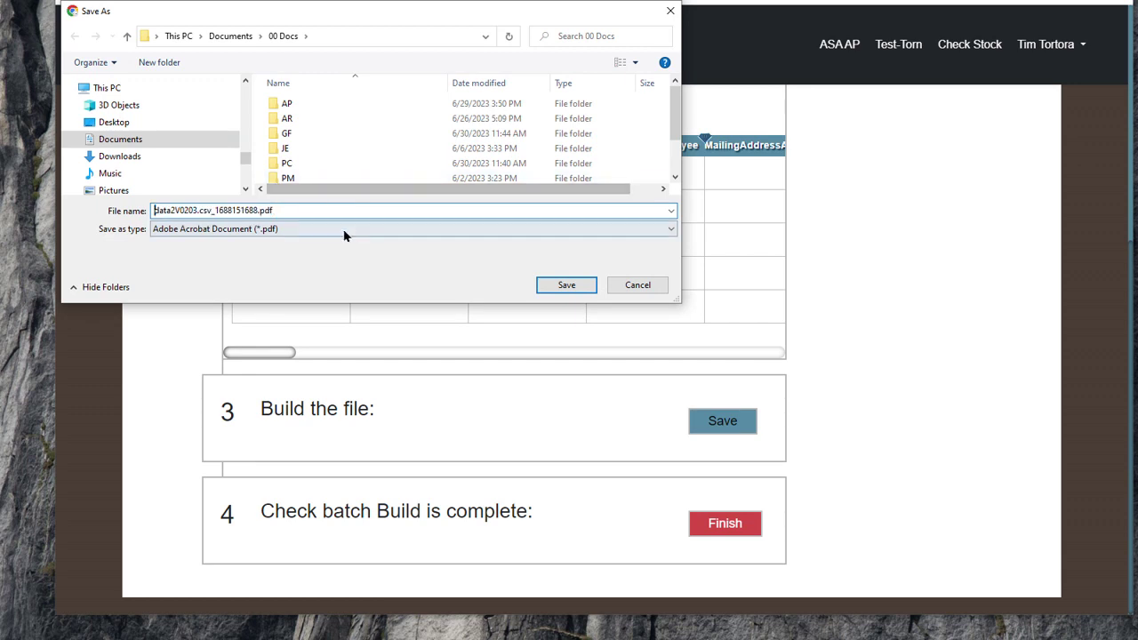
key(Right)
key(Right)
key(Right)
key(Right)
key(Right)
key(Right)
key(Right)
key(Right)
key(Right)
key(Right)
key(Right)
key(Right)
key(Right)
key(Right)
key(Right)
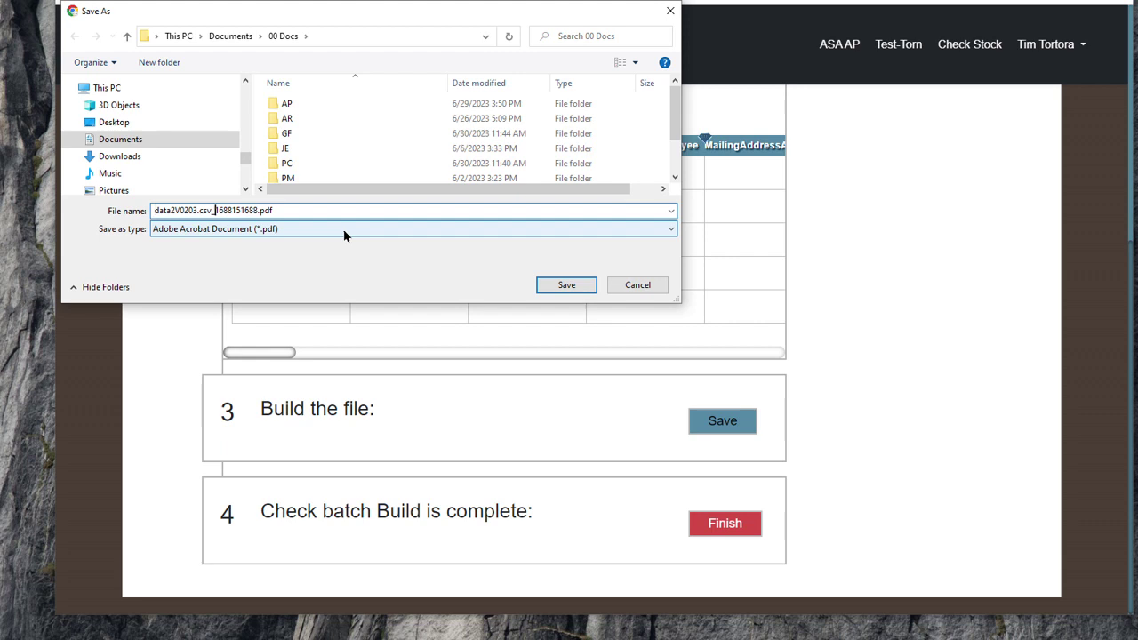
key(Left)
key(Left)
key(Delete)
key(Delete)
key(Delete)
key(BackSpace)
text(-)
text(56)
text(Ck)
key(Right)
key(Right)
text(to 70)
key(Delete)
key(Delete)
key(Delete)
key(Delete)
key(Delete)
key(Delete)
key(Delete)
key(Delete)
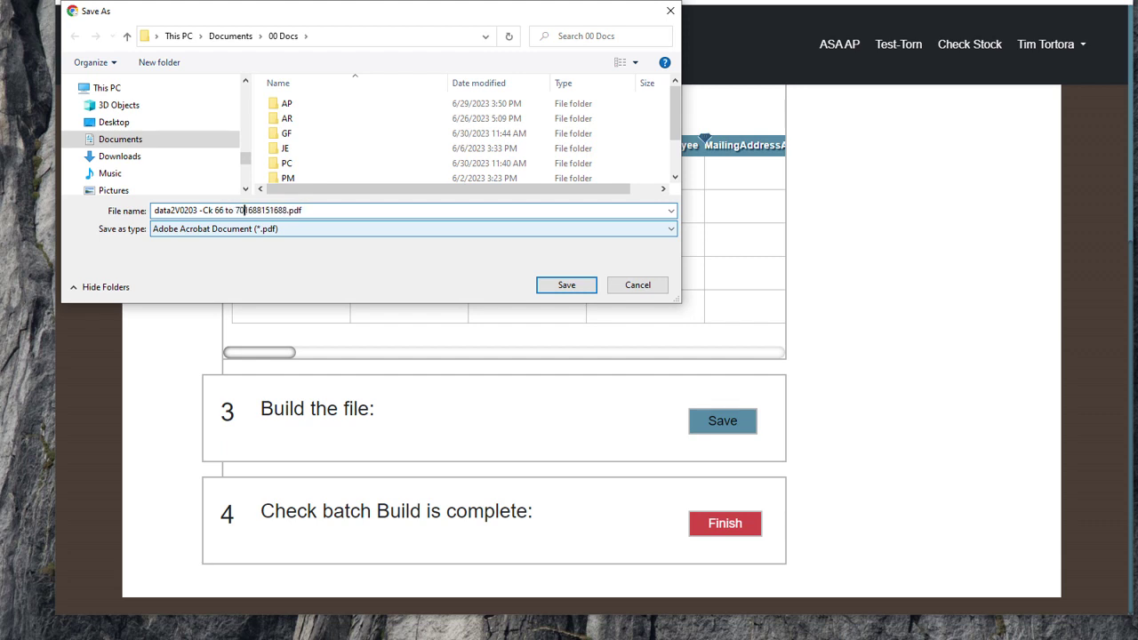
key(Delete)
key(Delete)
key(Delete)
Step: Finish the name as 'data2V0203 -Ck 123466 to 123470.pdf' and save it in 00 Docs
key(ctrl+Left)
key(ctrl+Left)
text(1234)
key(ctrl+Right)
key(ctrl+Right)
text(1234)
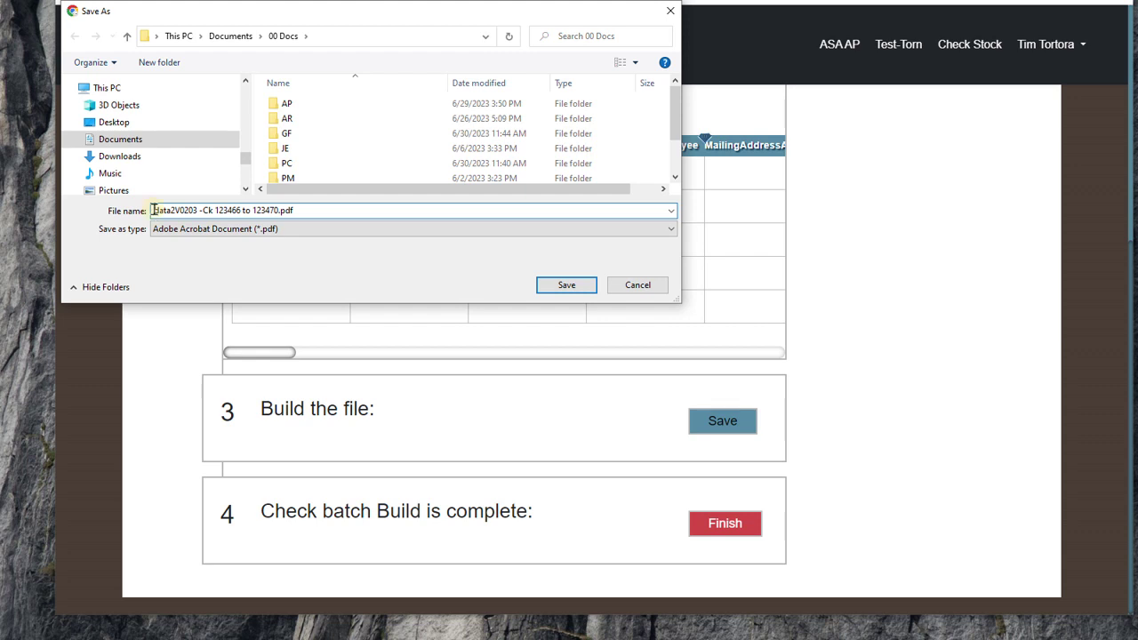
drag(153, 210, 197, 213)
scroll(417, 160, down, 1)
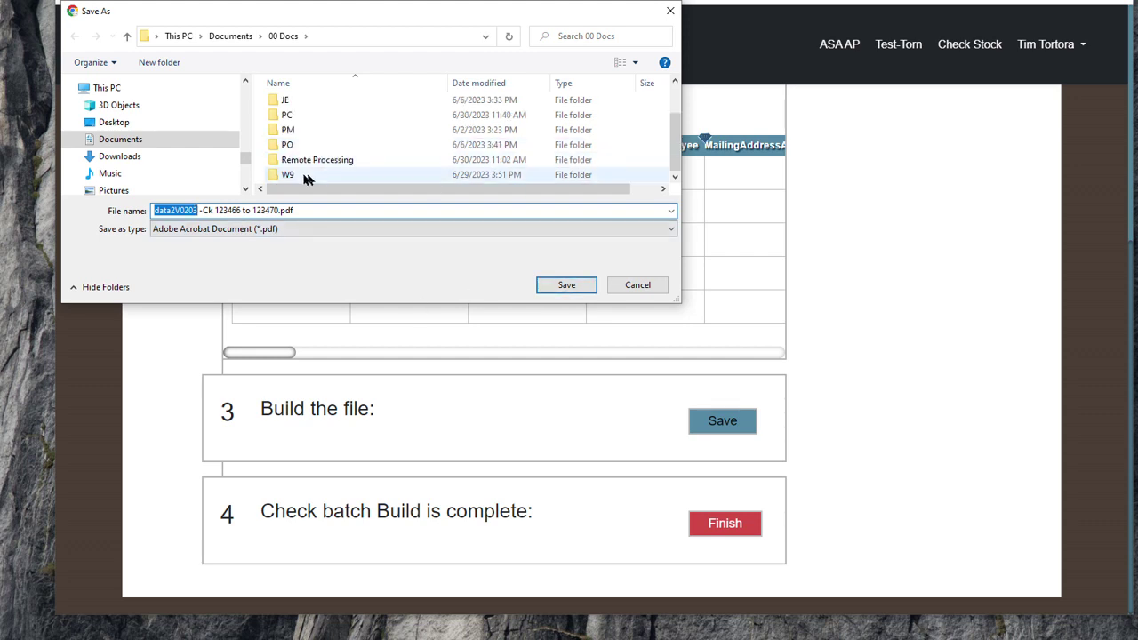
scroll(311, 116, up, 1)
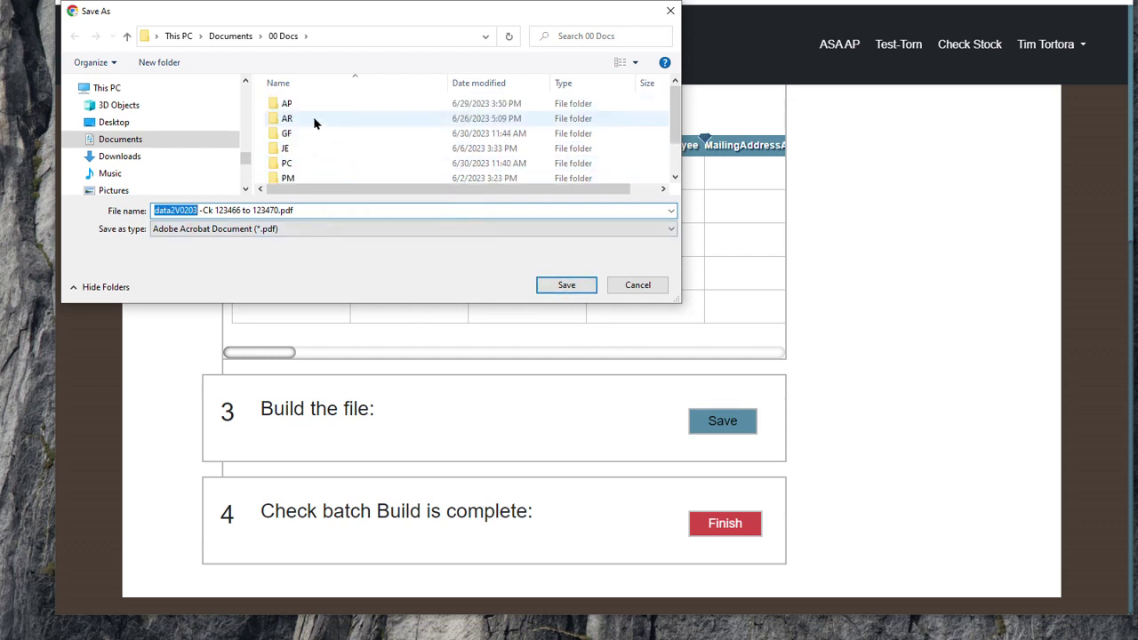
click(564, 289)
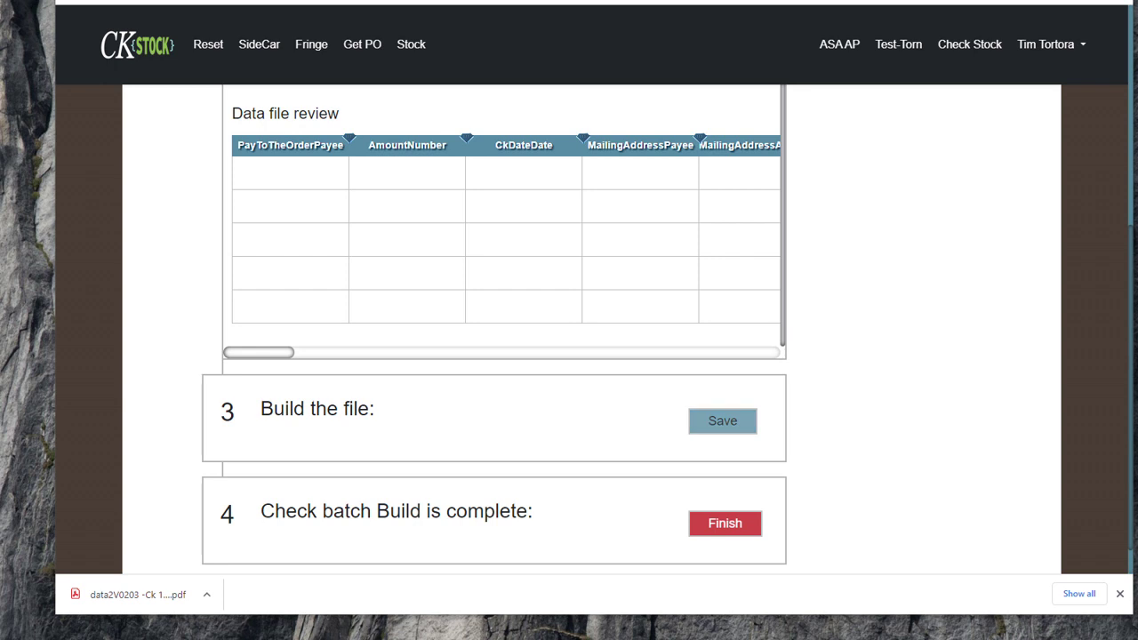
Step: Open data2V0203 -Ck 123466 to 123470.pdf from 00 Docs in Acrobat Pro
scroll(616, 229, down, 1)
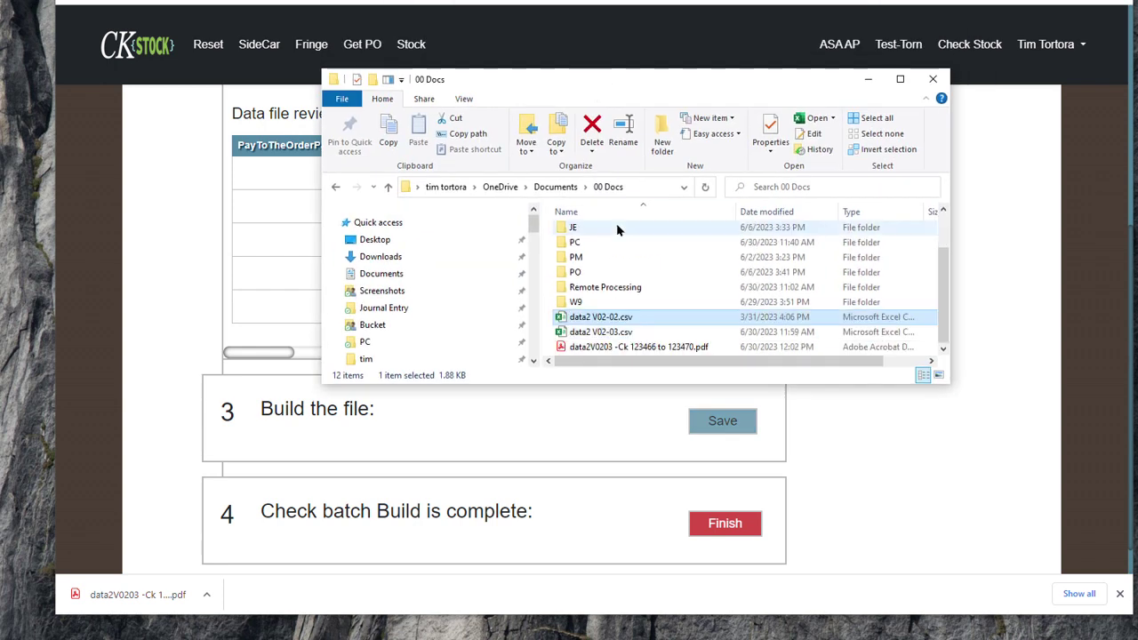
double_click(595, 345)
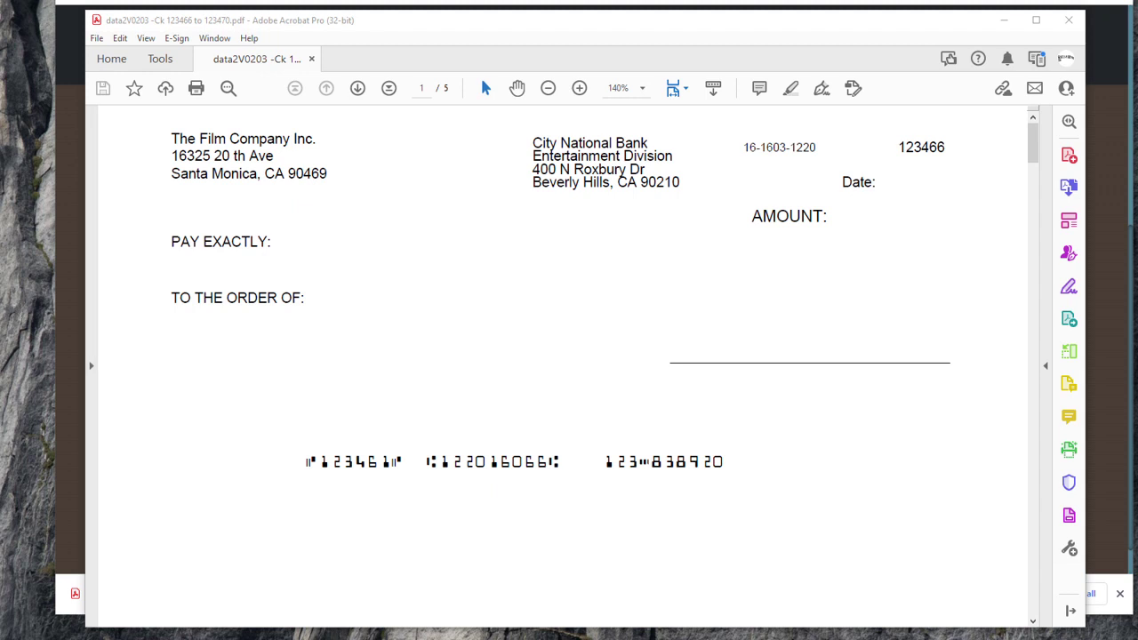
Step: Switch from the check PDF to the Staples DocuGard security check paper page
key(alt+Tab)
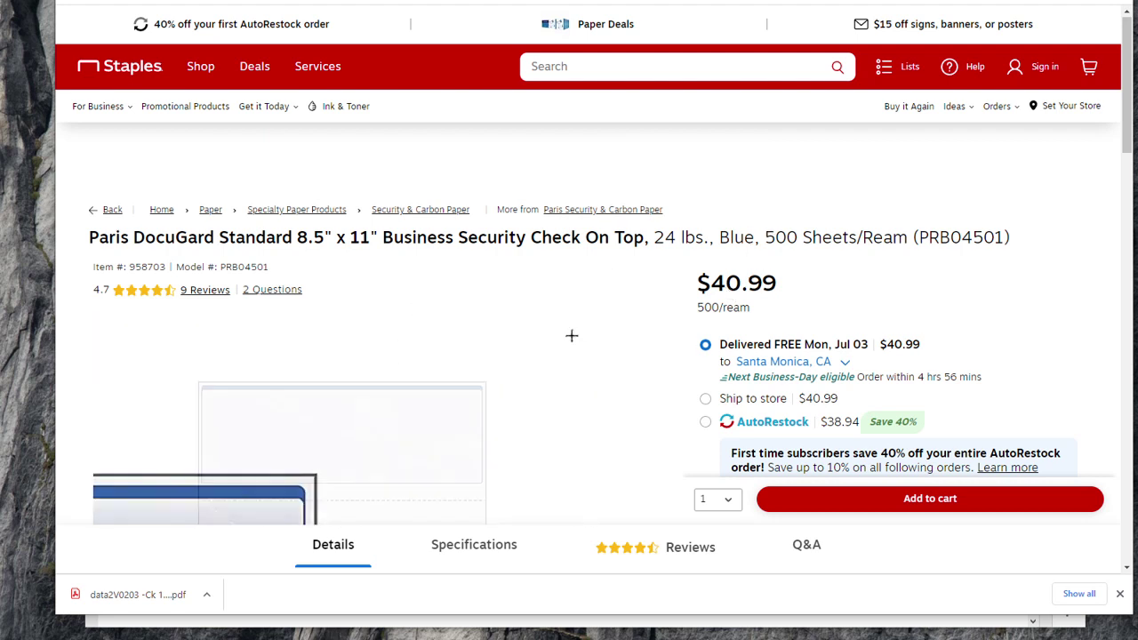
Step: Browse the Staples DocuGard paper page, dismiss the downloads bar, and go to the TechChecks tab
scroll(571, 335, down, 2)
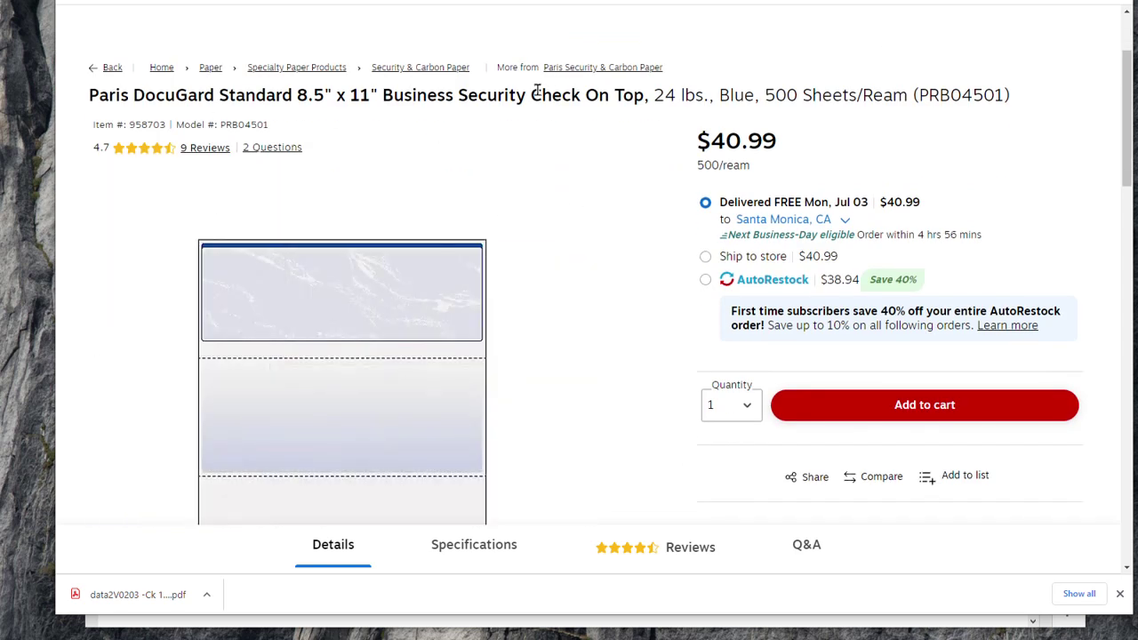
scroll(537, 92, down, 3)
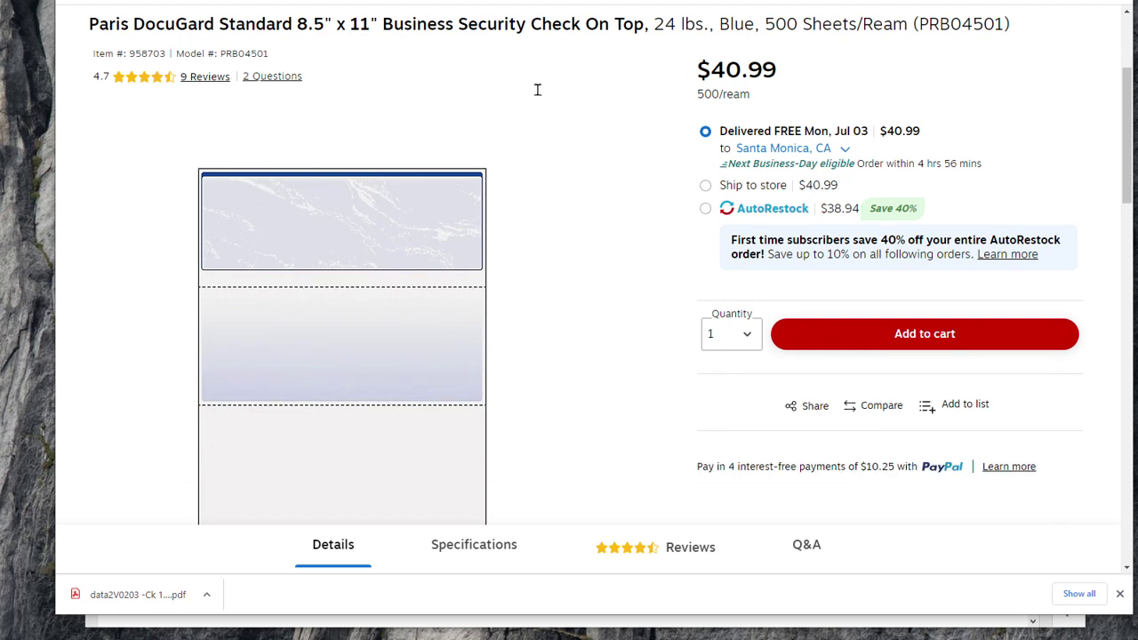
scroll(537, 92, up, 5)
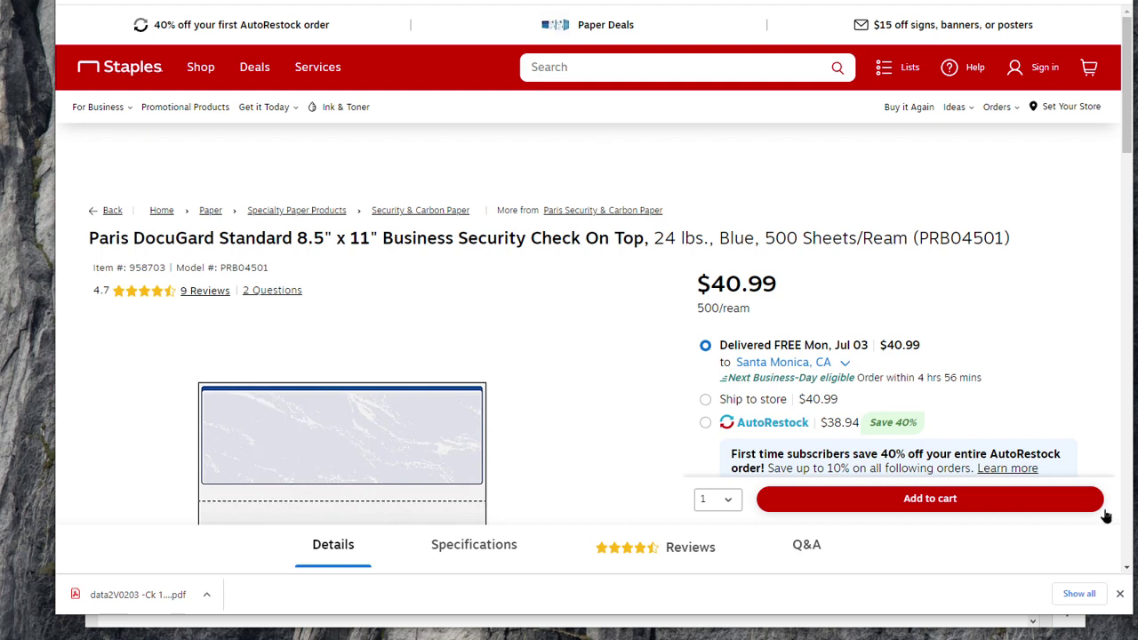
click(1120, 593)
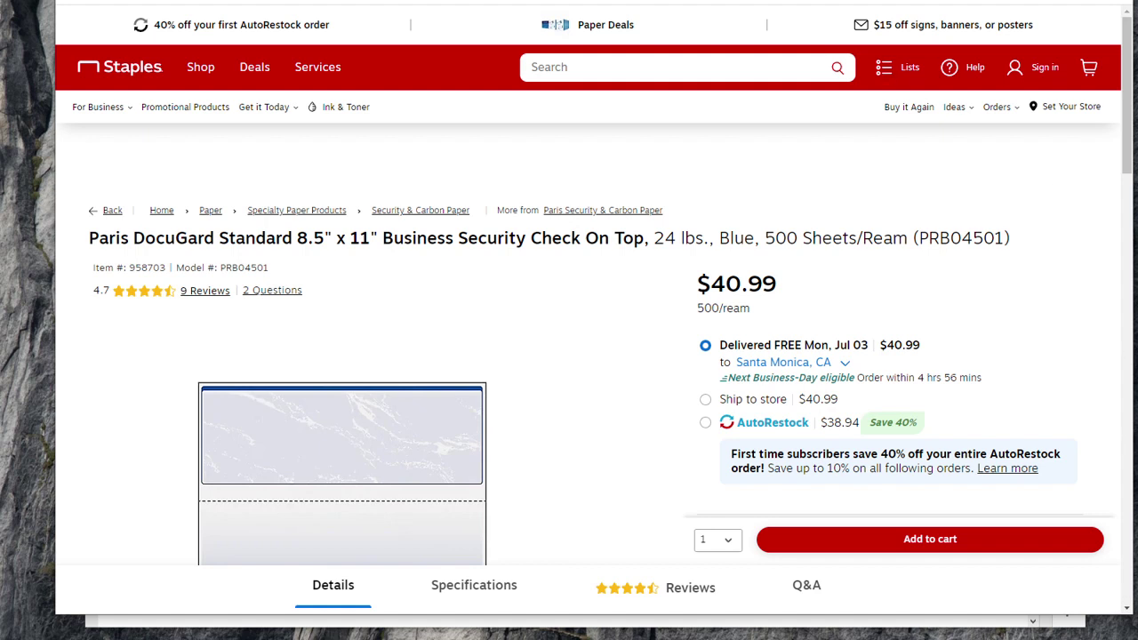
key(ctrl+Tab)
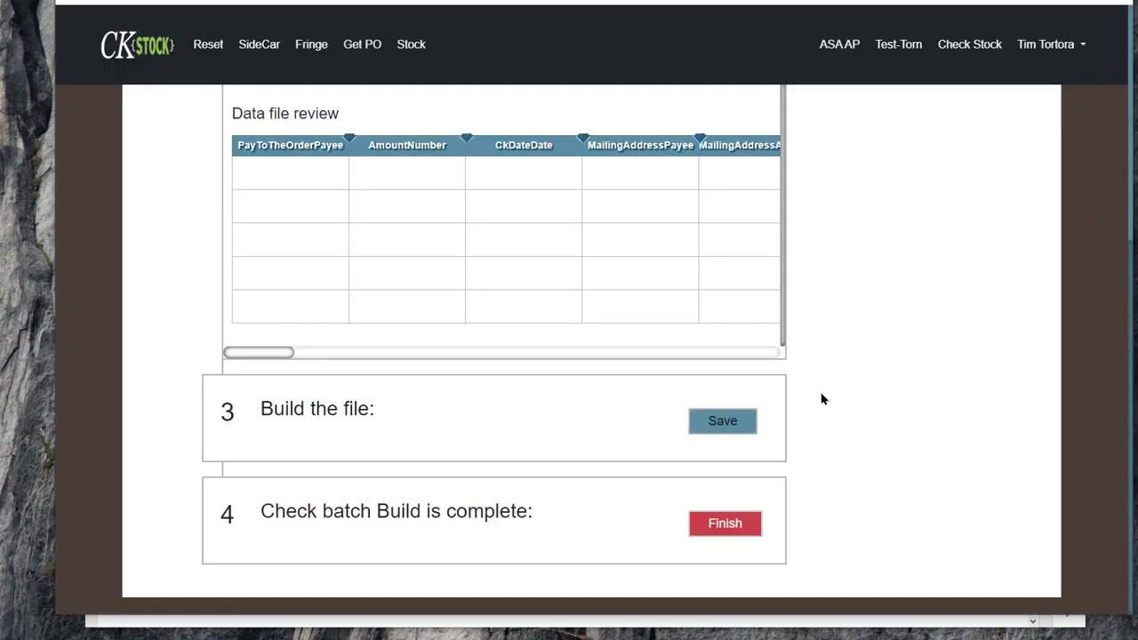
Step: Finish the batch in step 4 to reset the builder, then return to Checks 461-465.pdf
scroll(823, 399, up, 1)
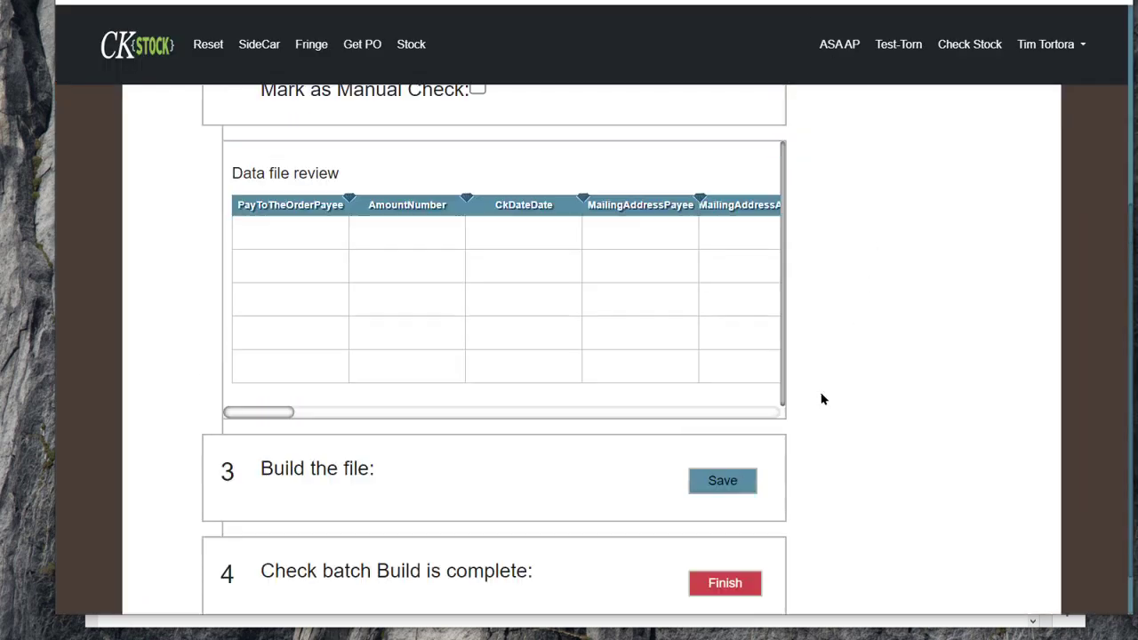
scroll(822, 399, up, 4)
scroll(822, 400, down, 2)
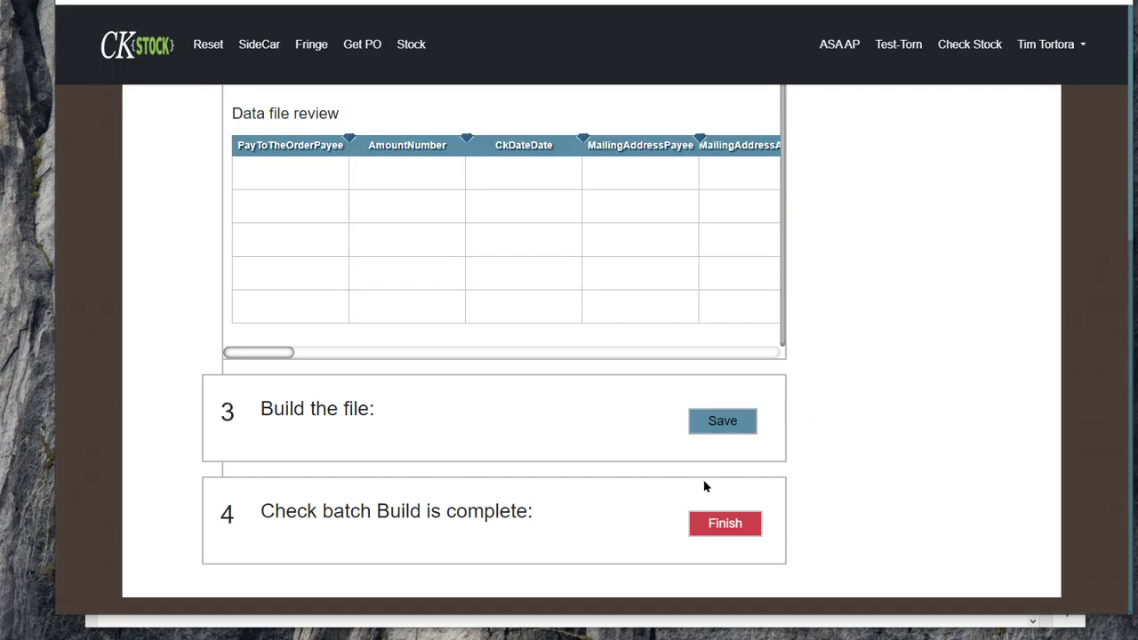
click(729, 528)
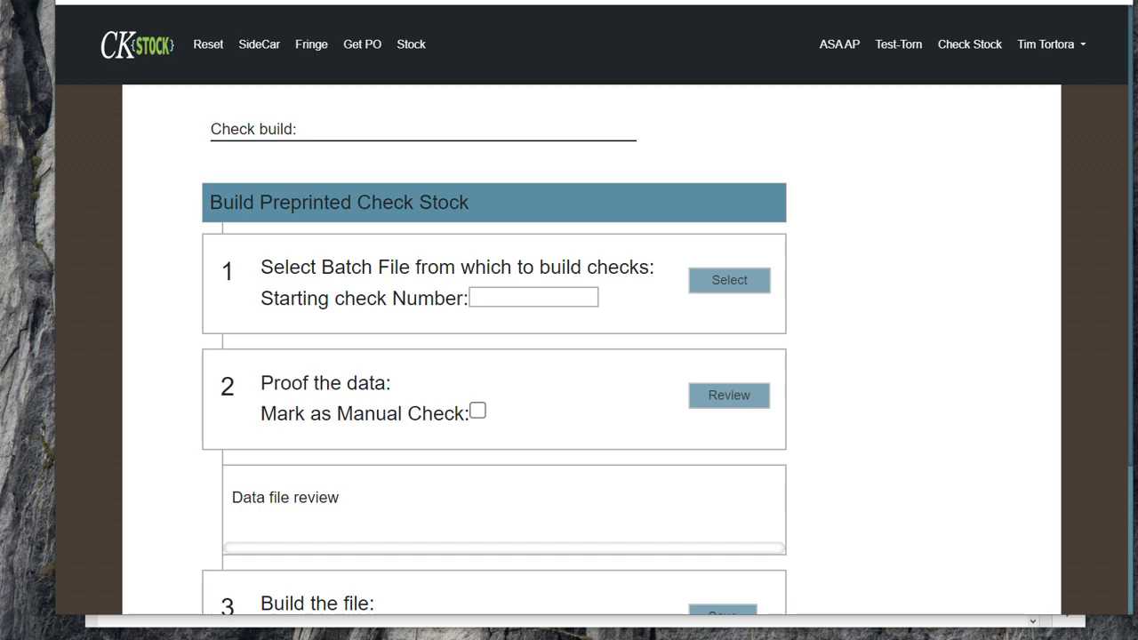
key(alt+Tab)
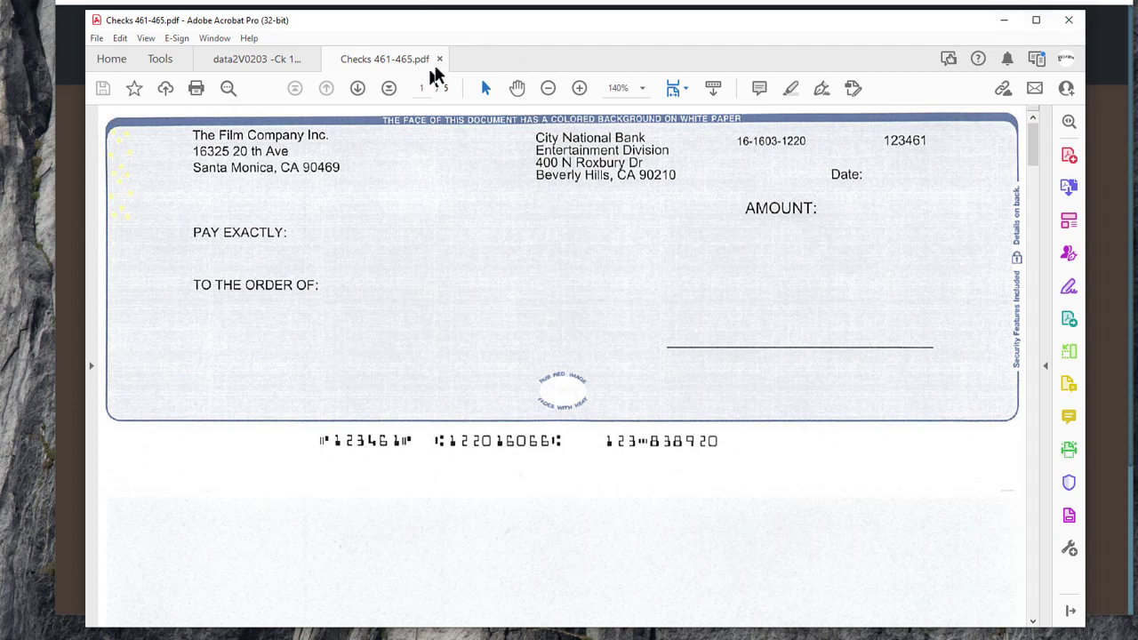
Step: Close Checks 461-465.pdf and the data2V0203 PDF, then exit Acrobat
click(442, 60)
click(312, 59)
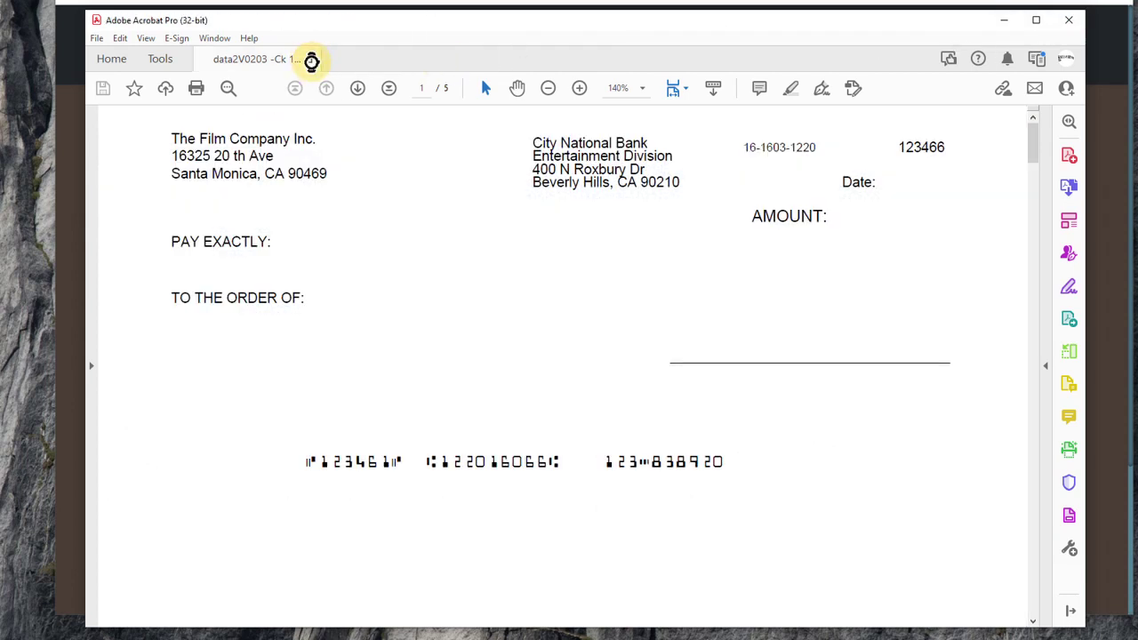
click(1068, 20)
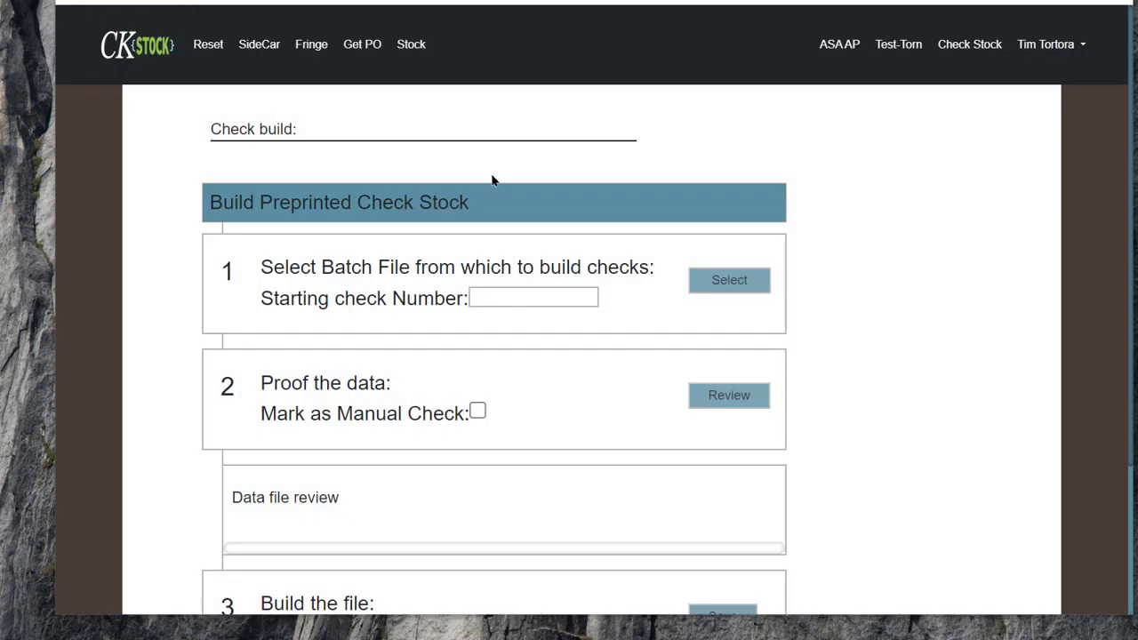